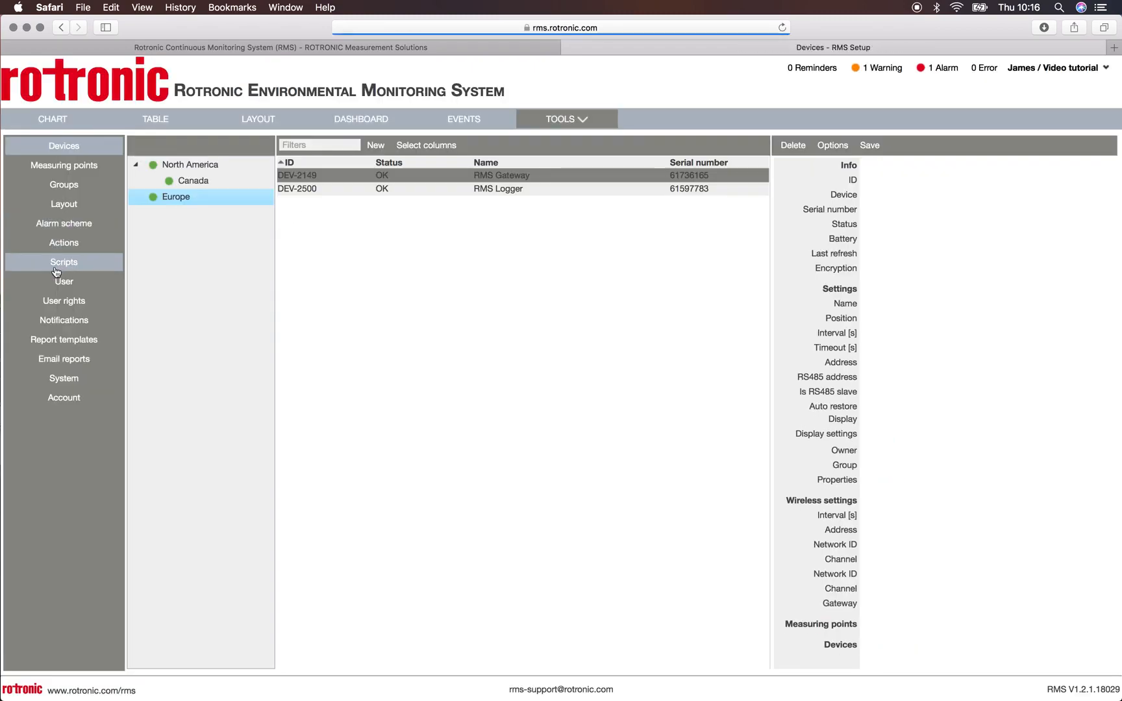
# Create a new script named "Video tutorial script" in the RMS setup
pyautogui.click(56, 270)
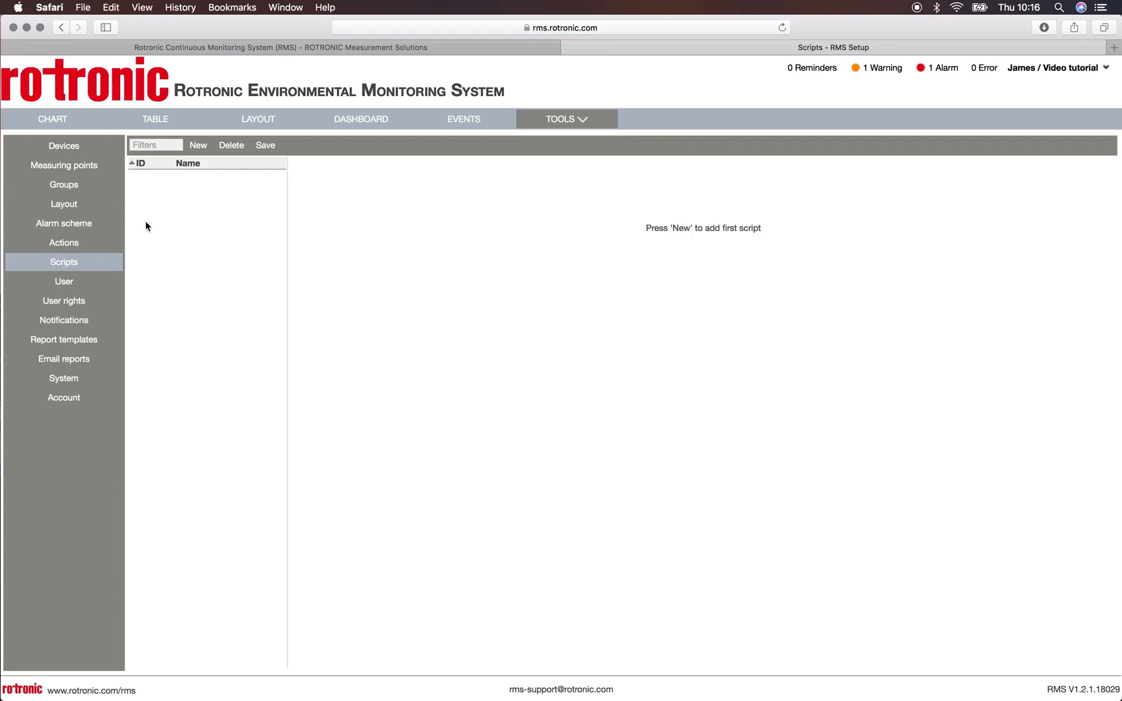
pyautogui.click(198, 148)
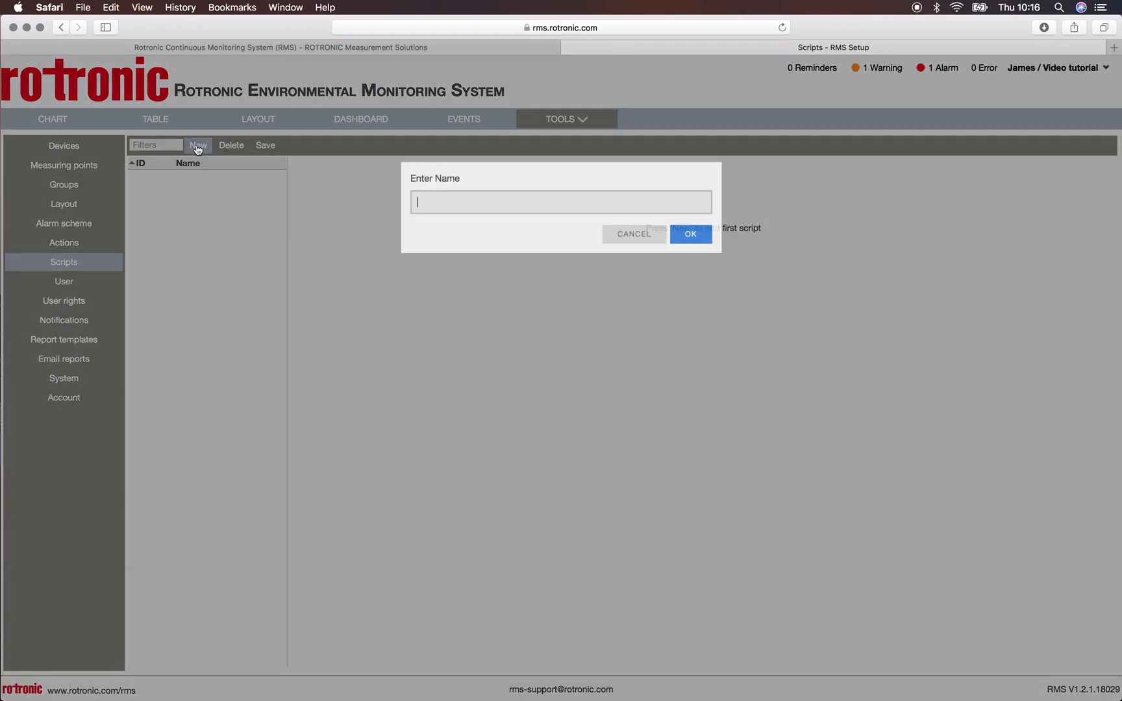
pyautogui.write('Video tutorial script')
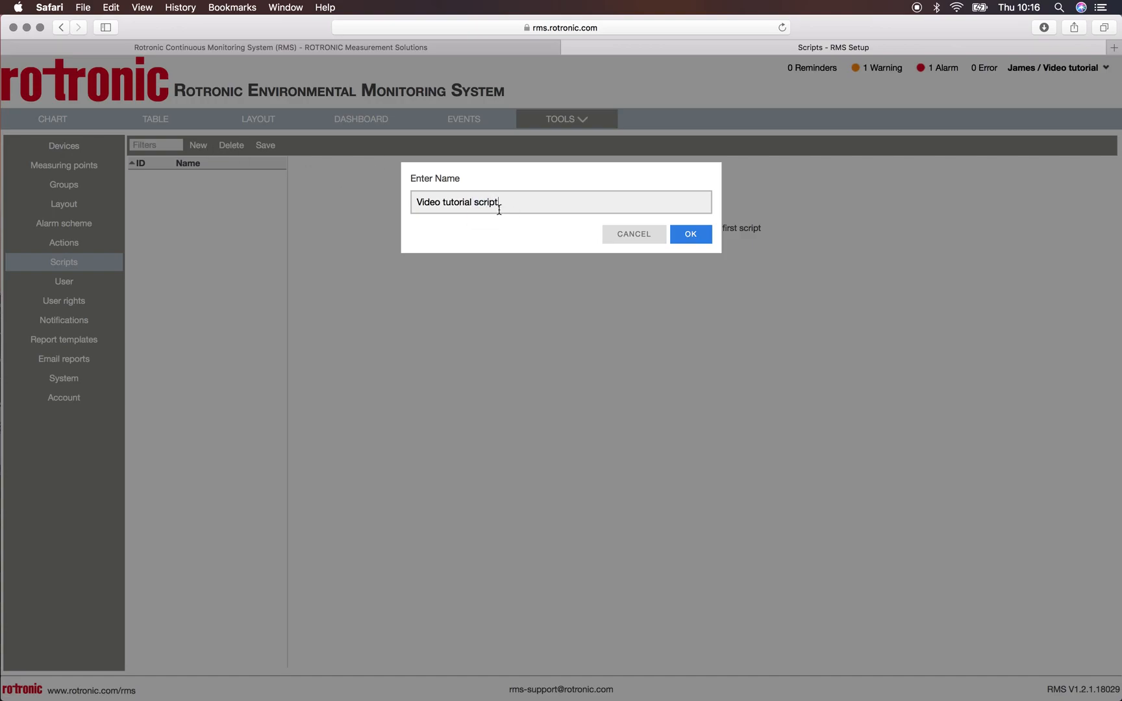
pyautogui.click(689, 239)
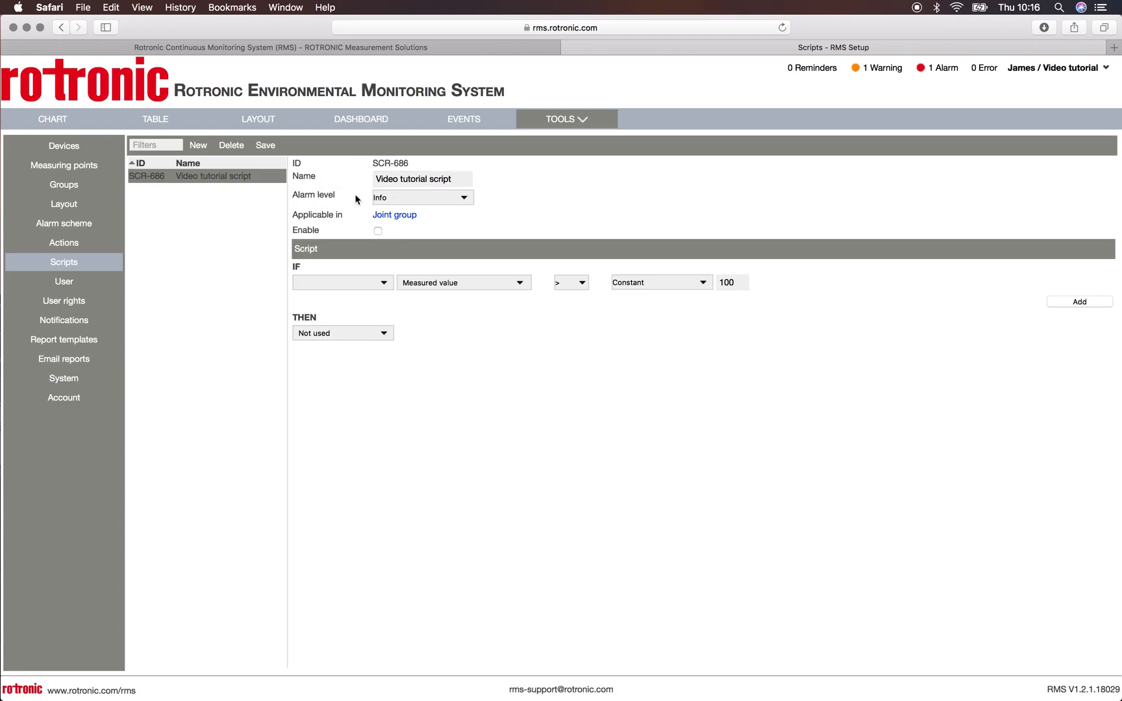
# Set the script's alarm level to Info and make it applicable in Joint group, trying to save these settings
pyautogui.click(421, 203)
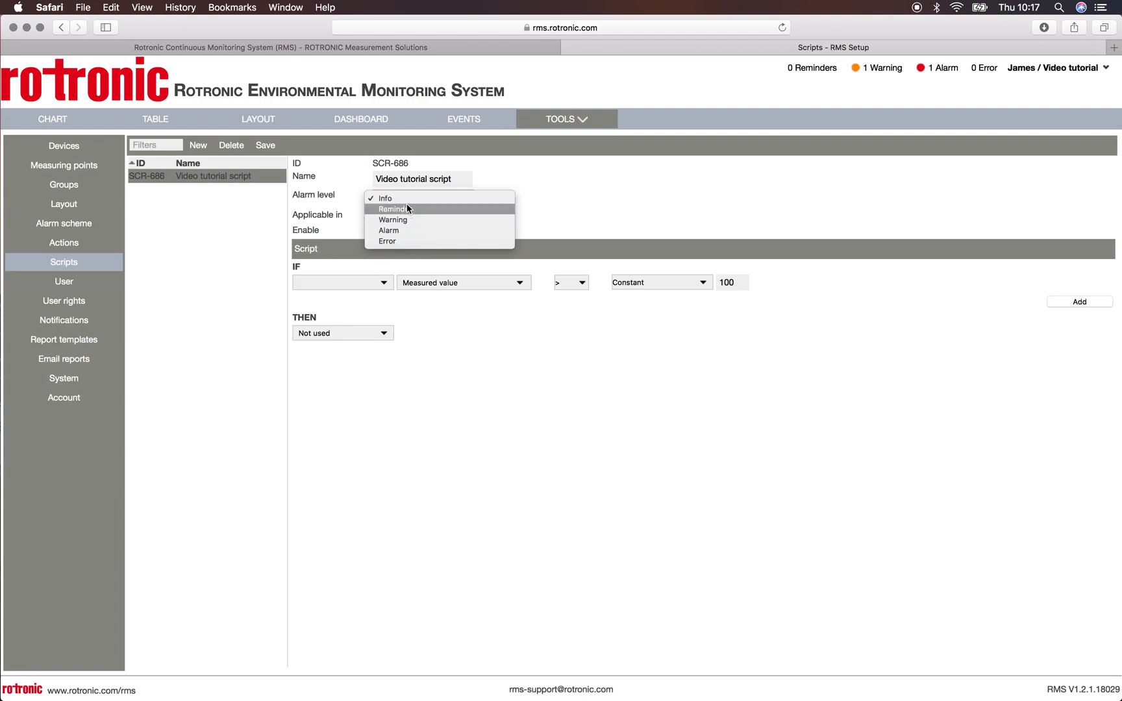
pyautogui.click(403, 200)
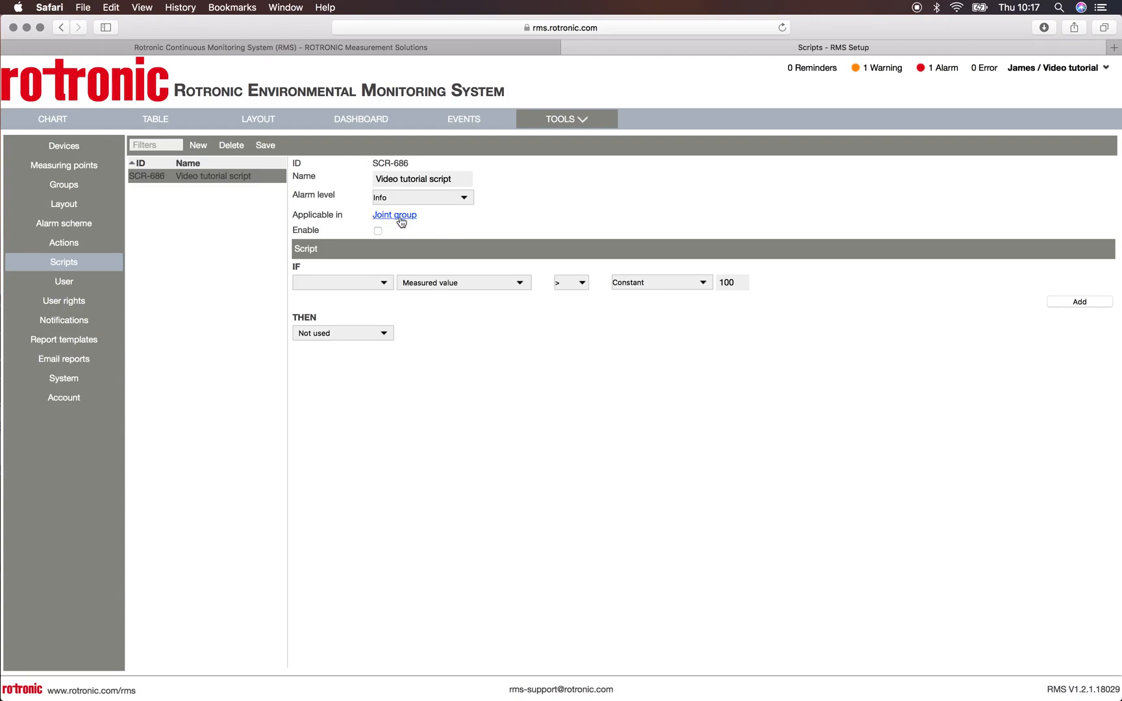
pyautogui.click(401, 220)
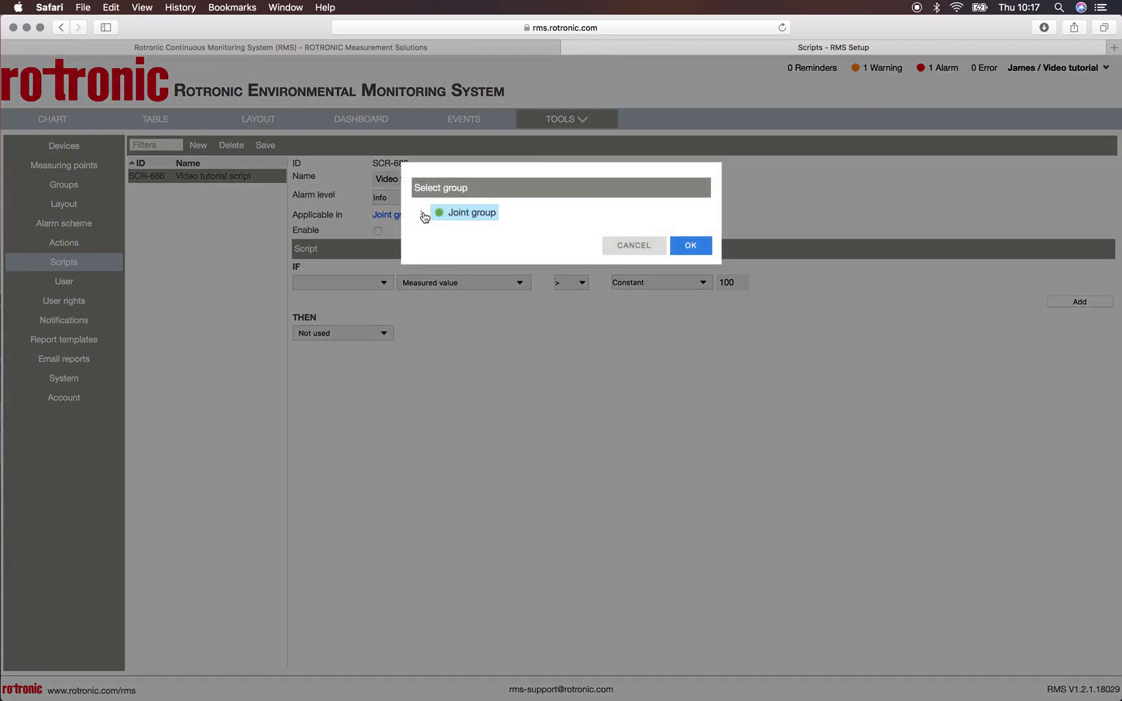
pyautogui.click(422, 214)
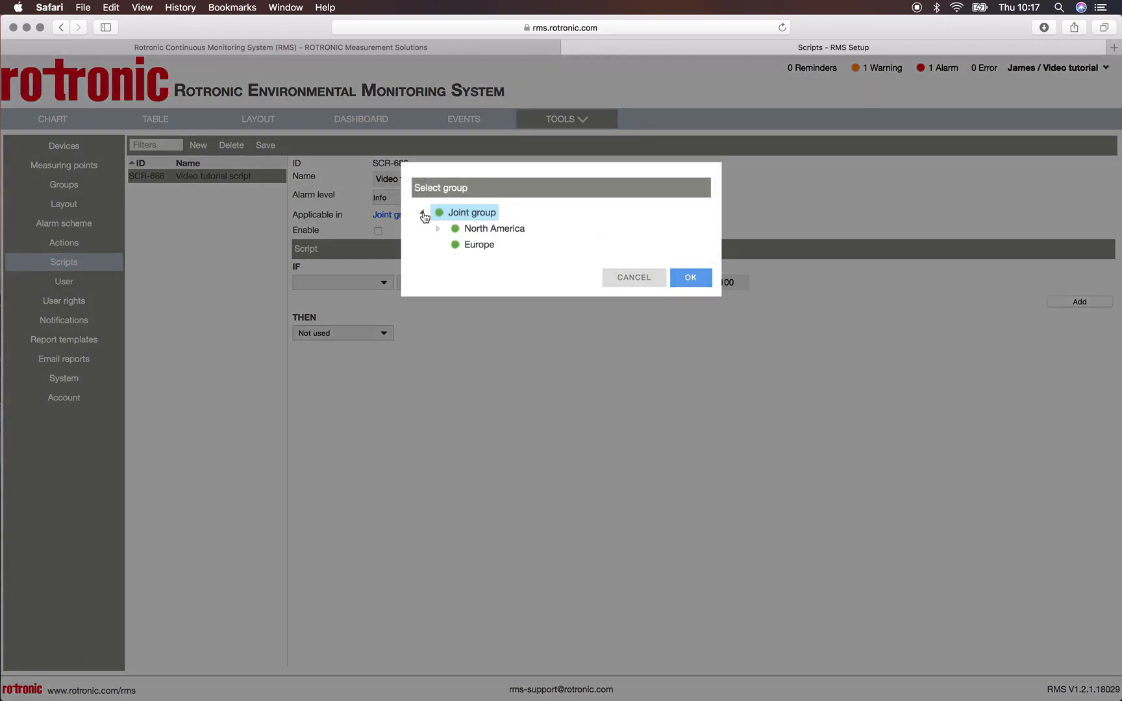
pyautogui.click(694, 279)
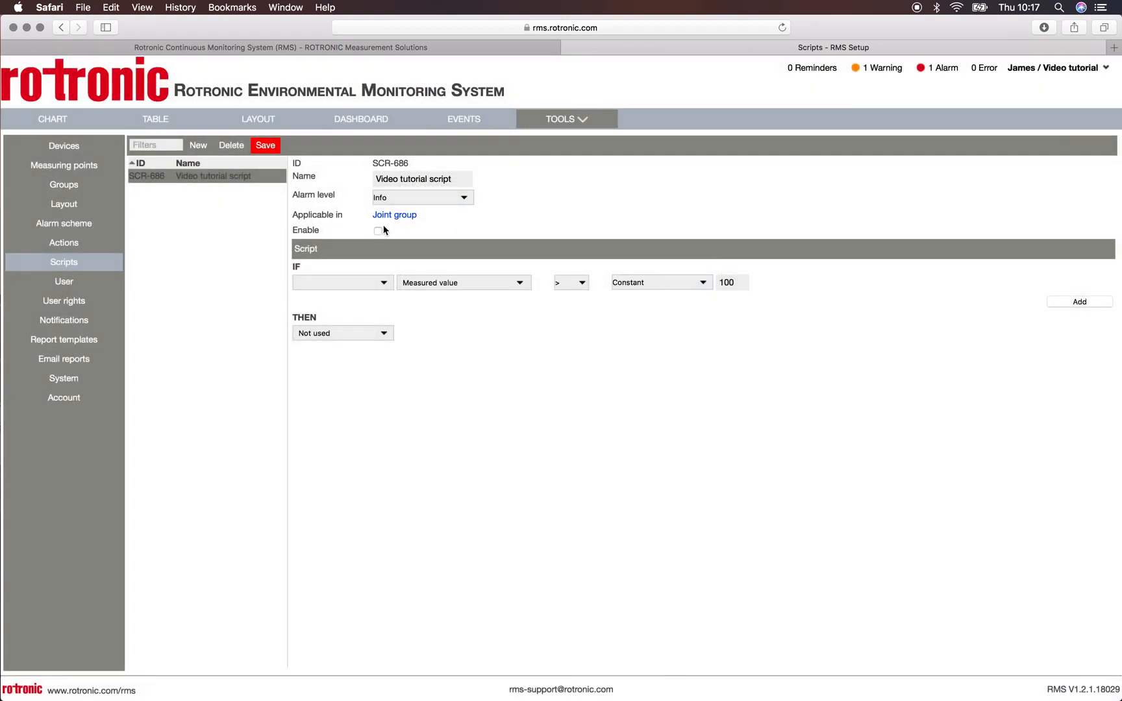
pyautogui.click(265, 148)
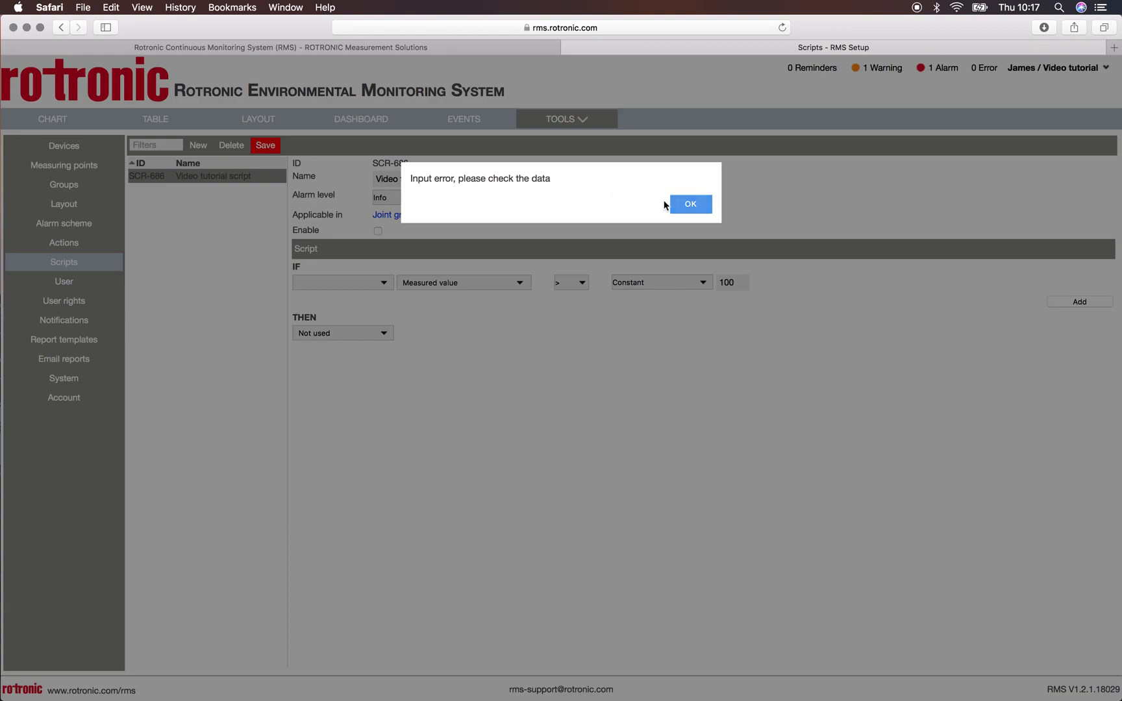
pyautogui.click(690, 204)
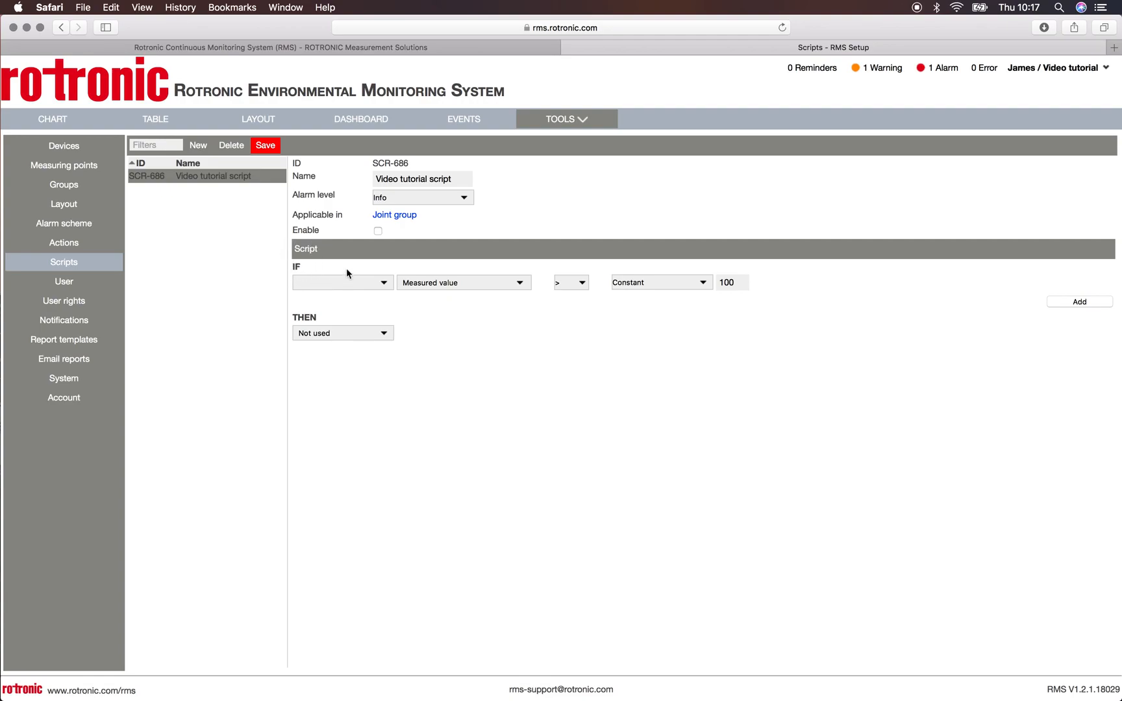
# Add a second IF condition to the script and link it to the first with OR
pyautogui.click(1089, 303)
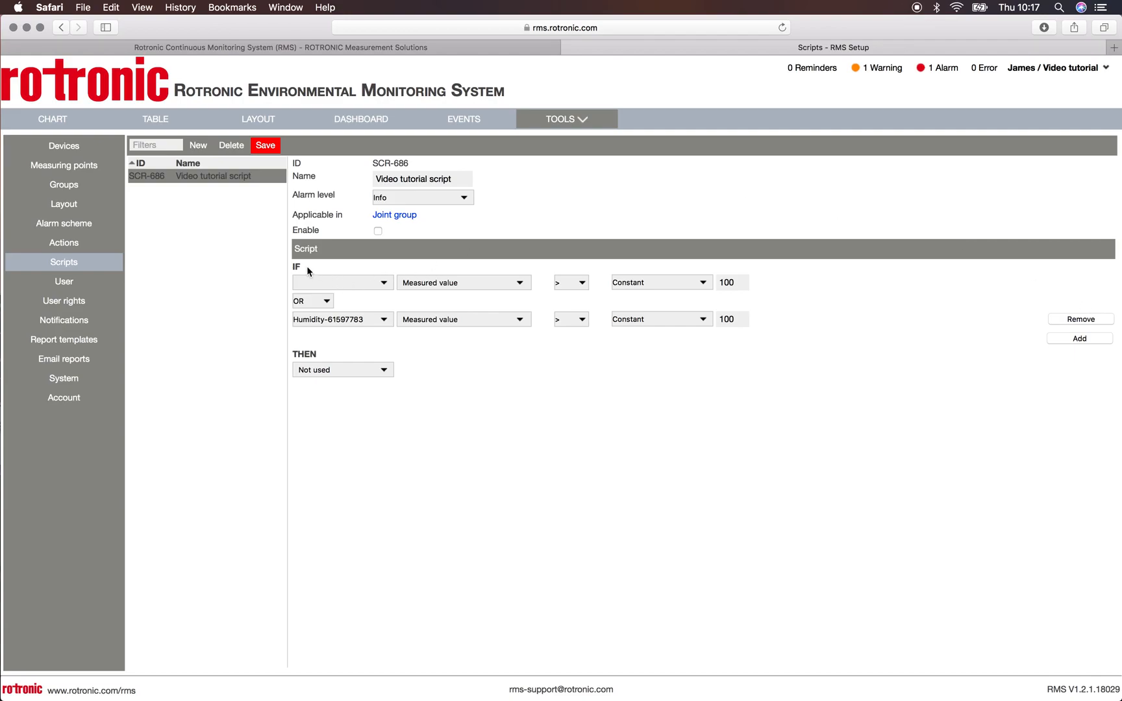
pyautogui.click(326, 301)
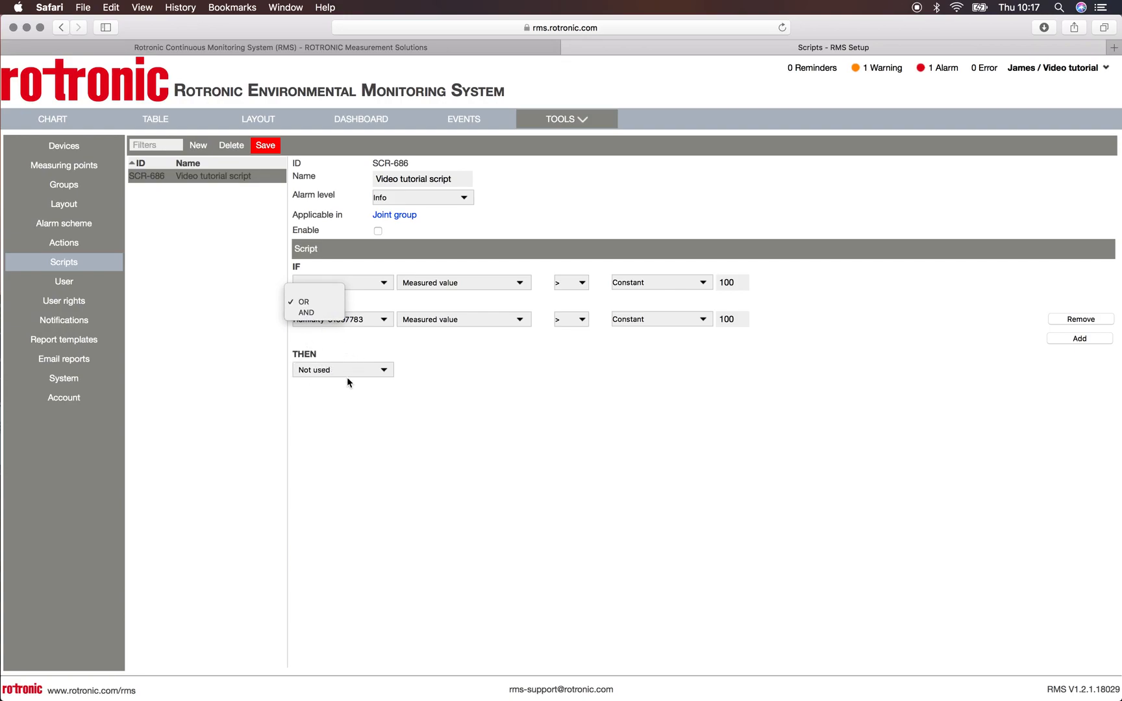
pyautogui.click(316, 301)
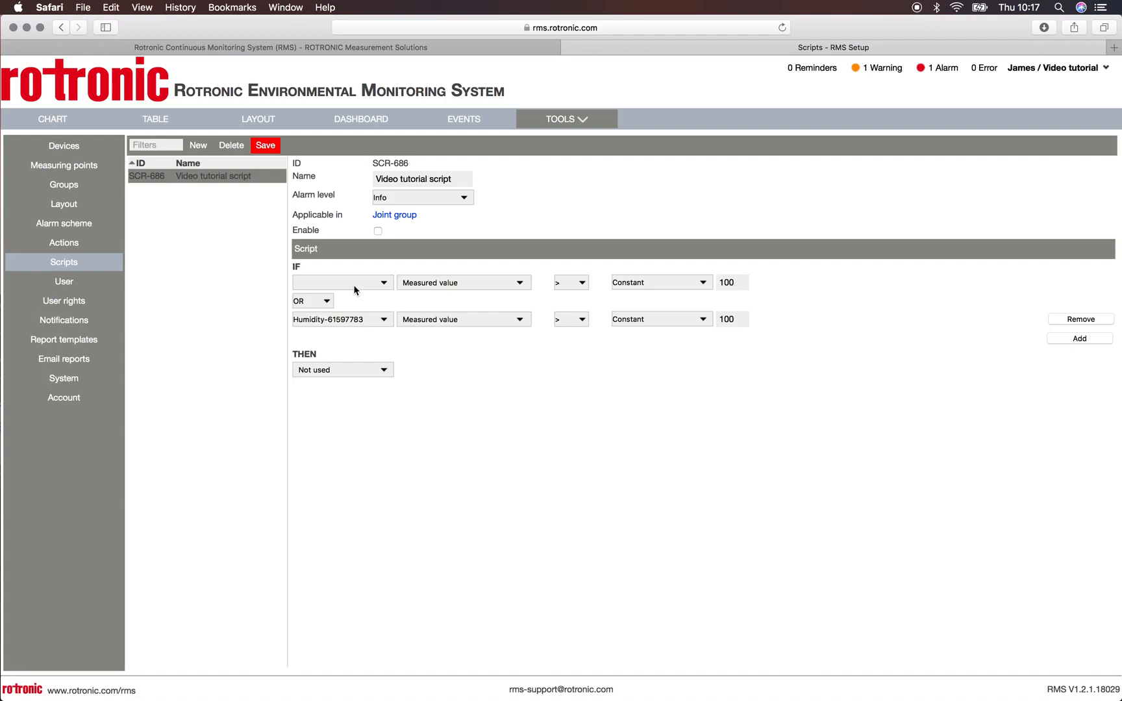
# Assign the measuring point Humidity-61597783 to the first condition and Temperature-61597783 to the second
pyautogui.click(384, 283)
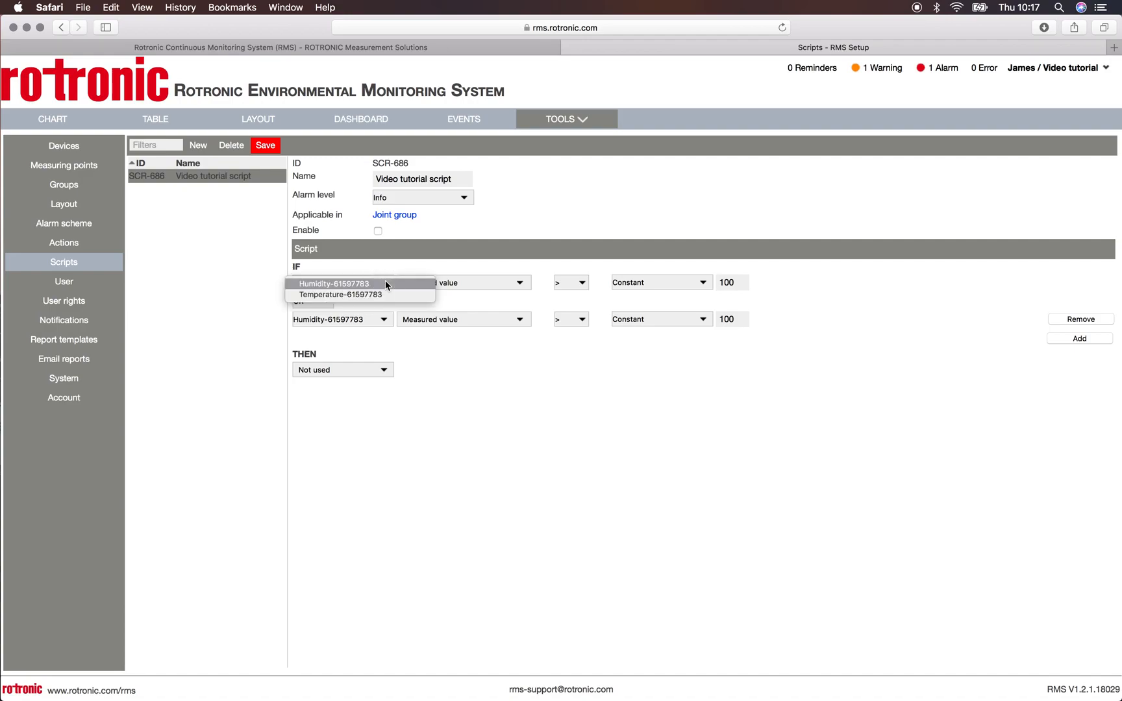
pyautogui.click(341, 284)
pyautogui.click(384, 319)
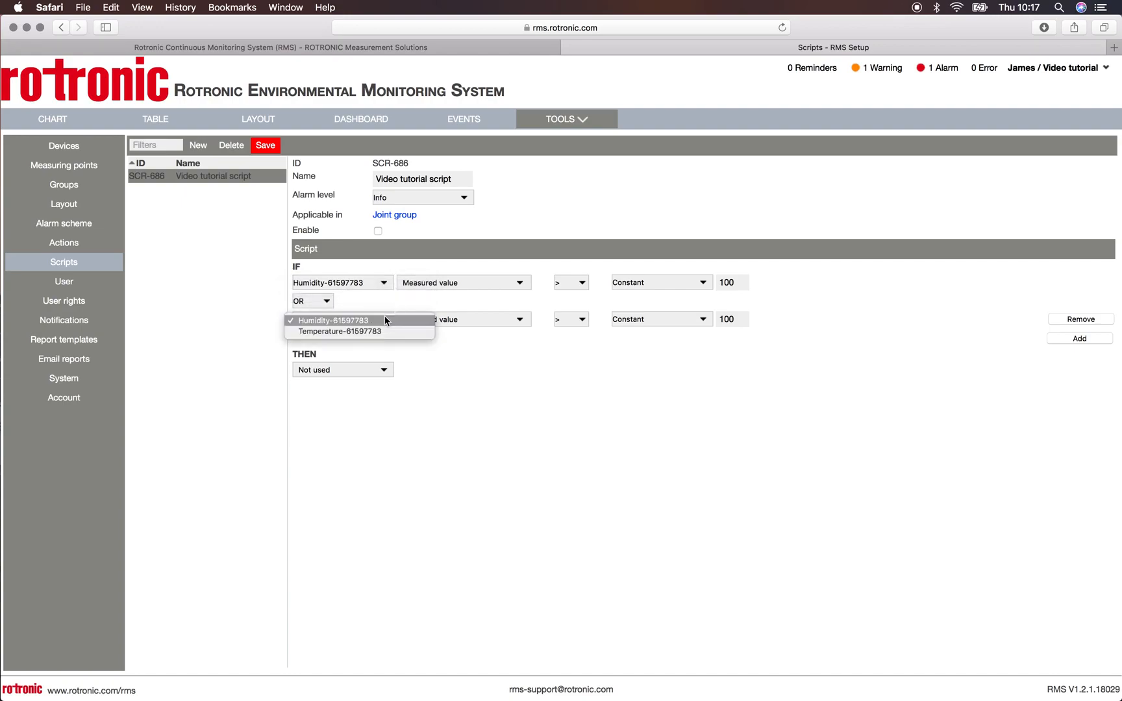
pyautogui.click(361, 331)
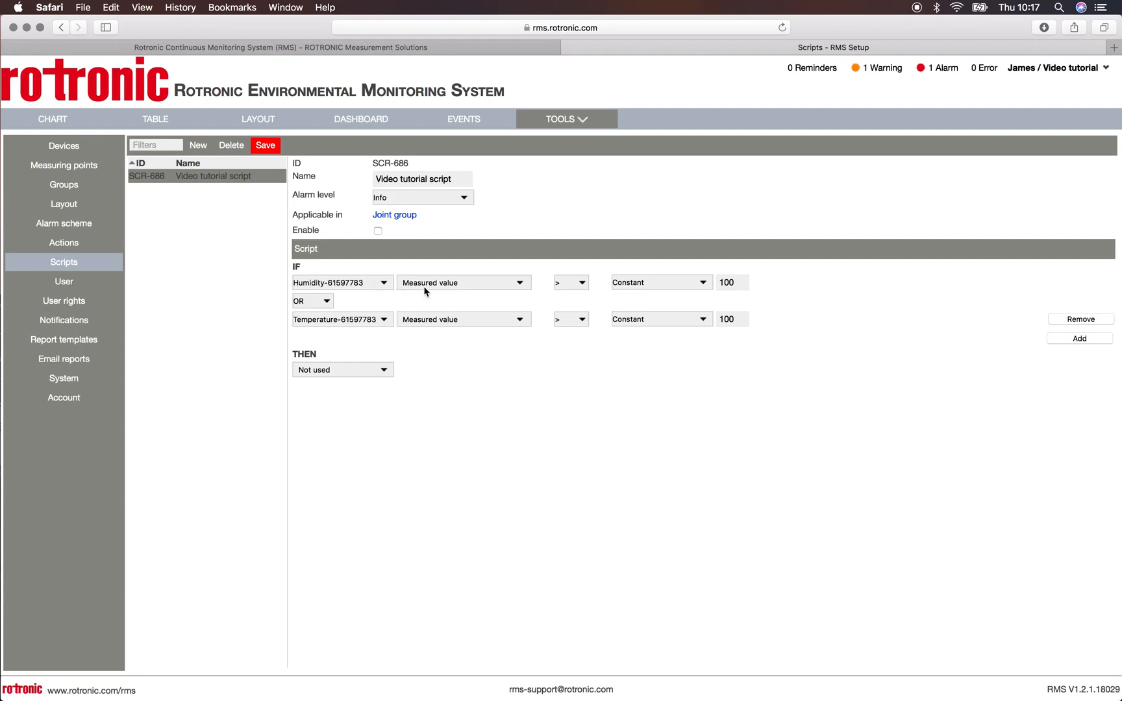
# Define the humidity condition as measured value > constant 50
pyautogui.click(521, 283)
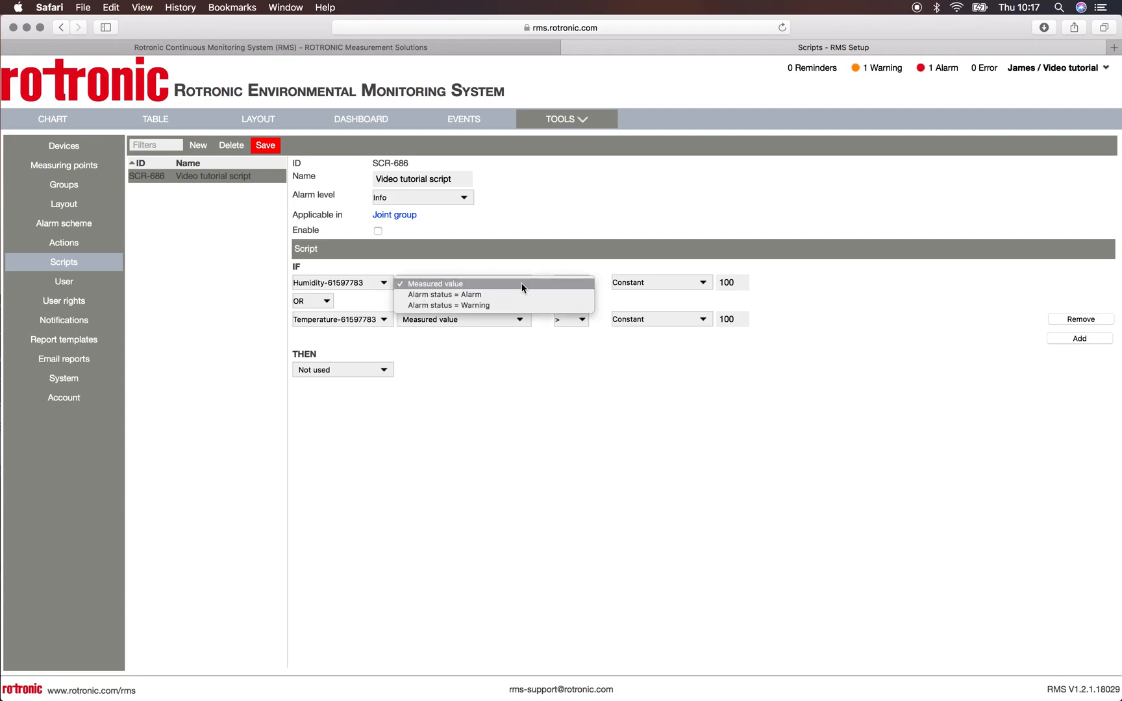
pyautogui.click(459, 285)
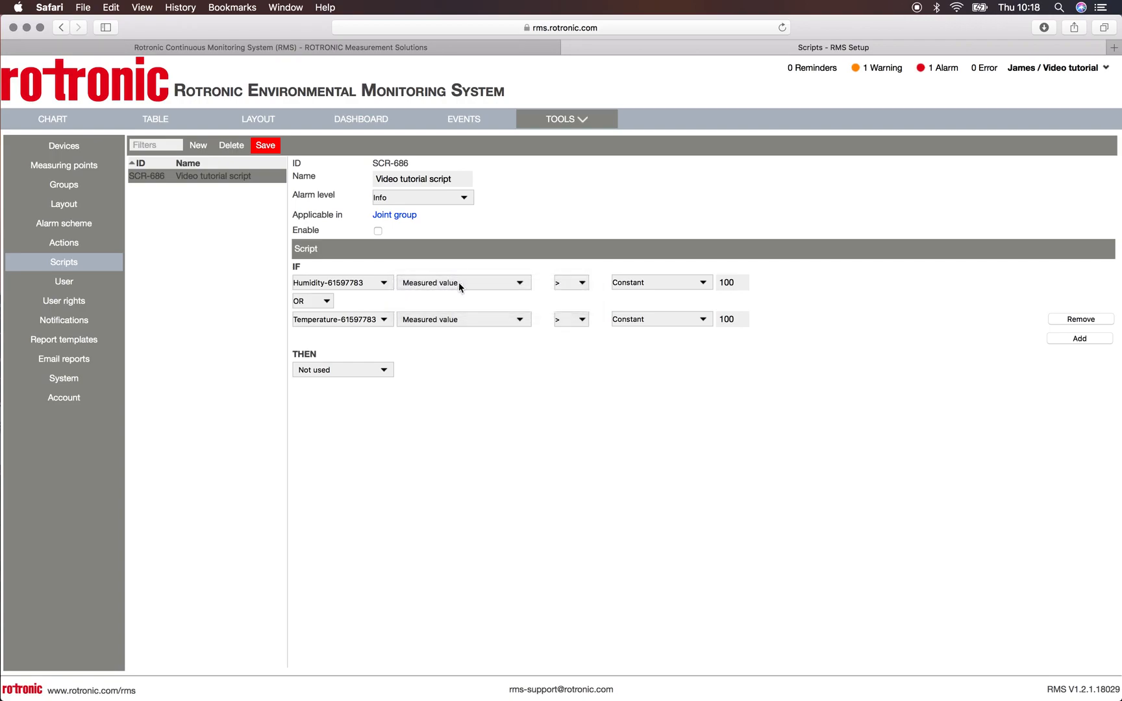
pyautogui.click(586, 288)
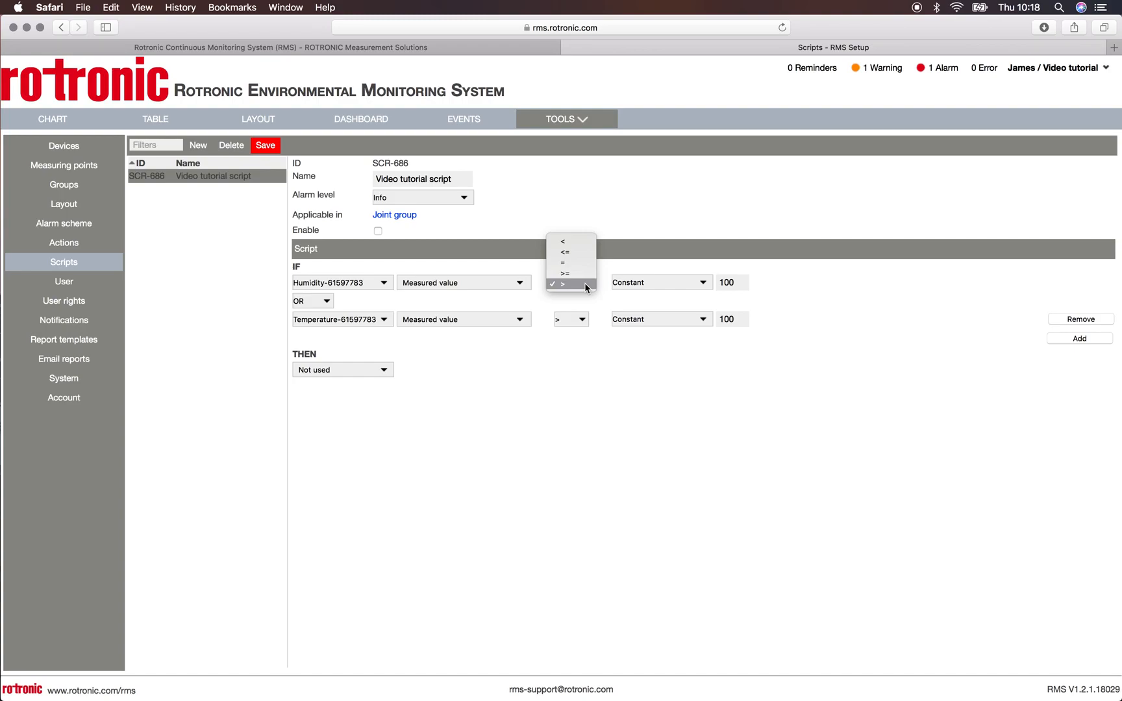
pyautogui.click(584, 284)
pyautogui.click(704, 284)
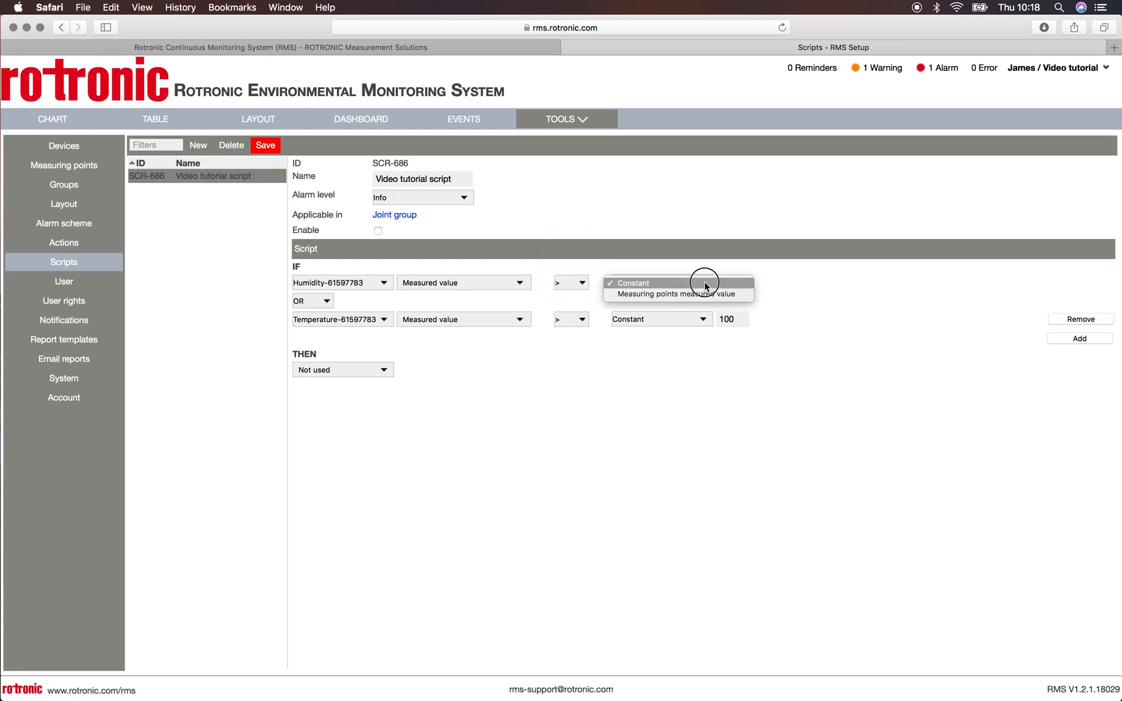
pyautogui.click(766, 290)
pyautogui.click(735, 283)
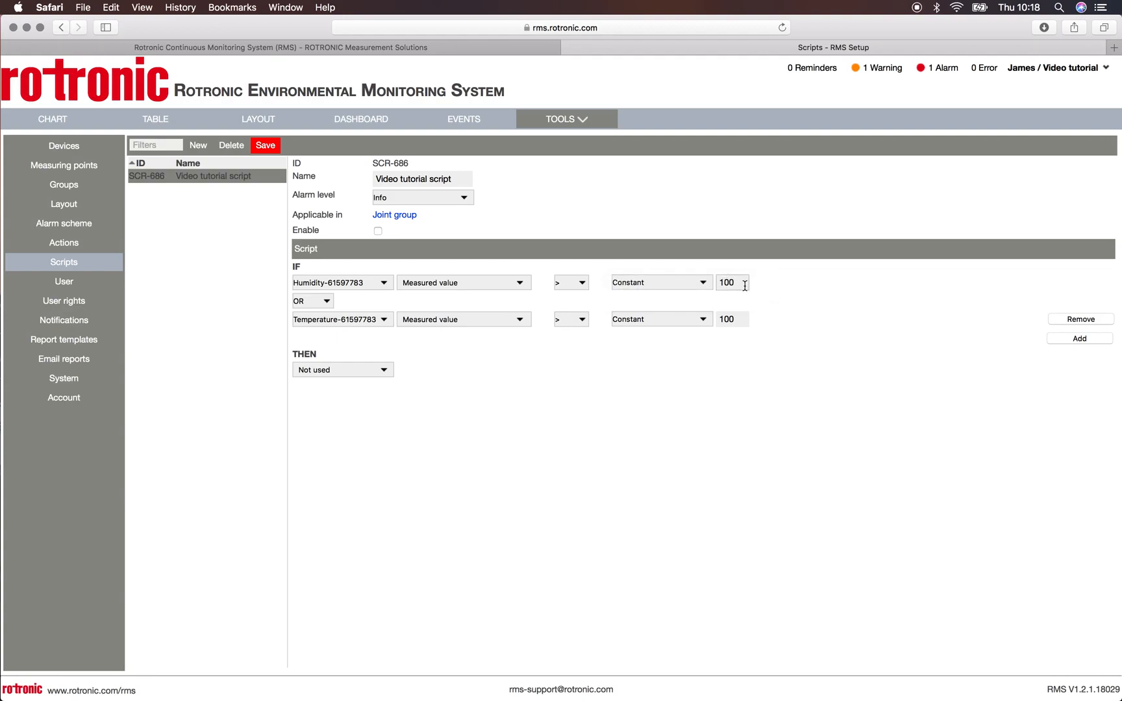
pyautogui.moveTo(742, 285); pyautogui.dragTo(707, 283)
pyautogui.write('50')
# Set the temperature condition to Alarm status = Alarm and keep the THEN action as Not used
pyautogui.click(526, 323)
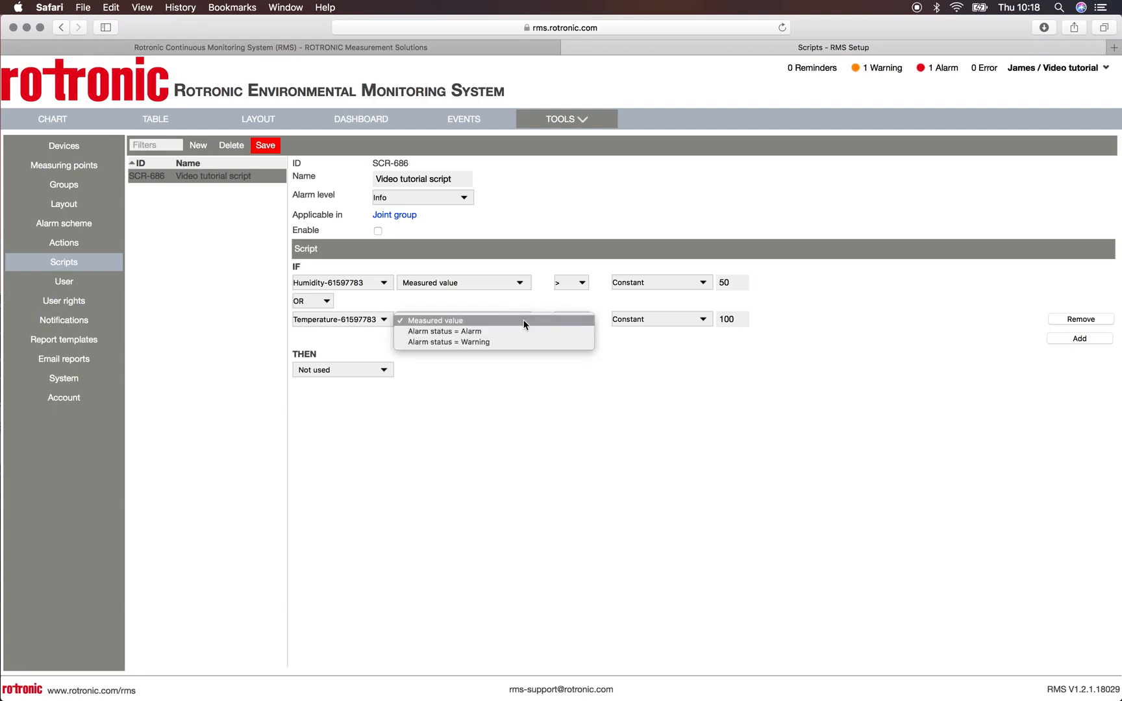
pyautogui.click(490, 332)
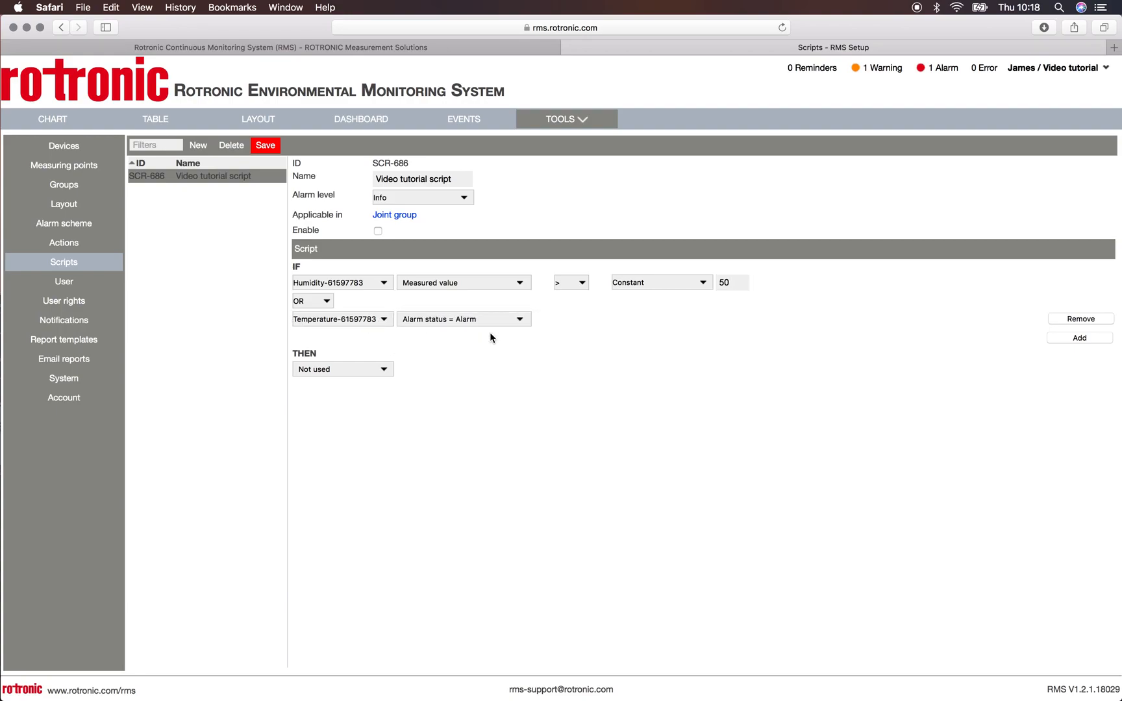
pyautogui.click(383, 373)
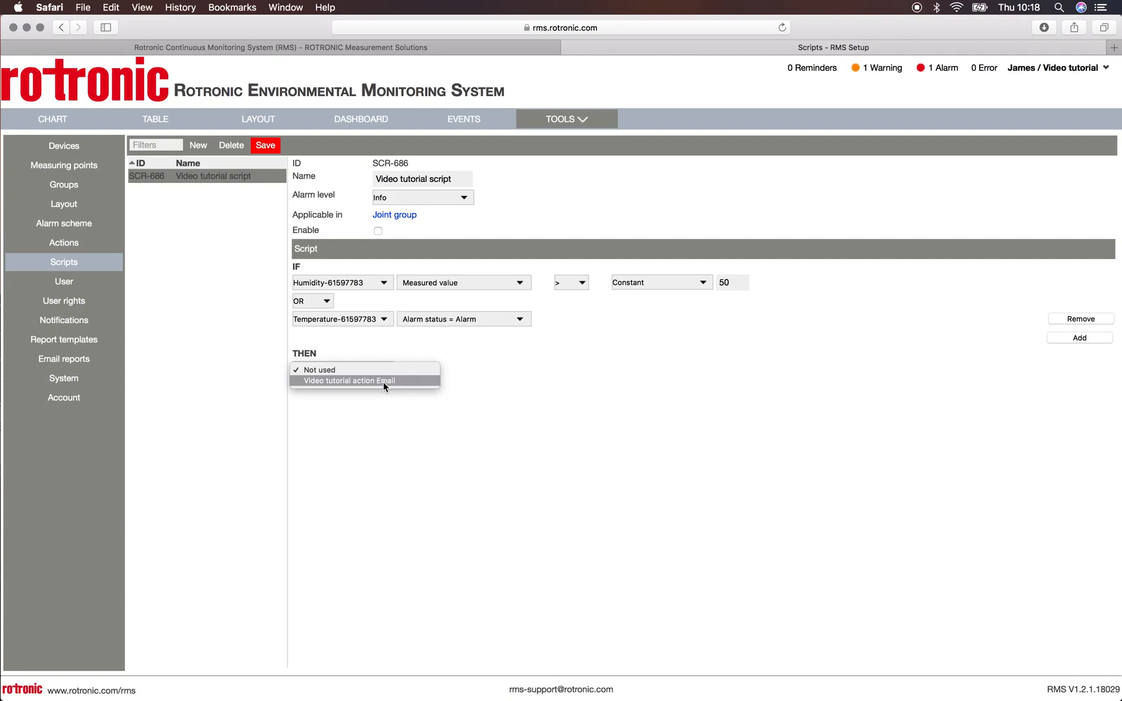
pyautogui.click(355, 370)
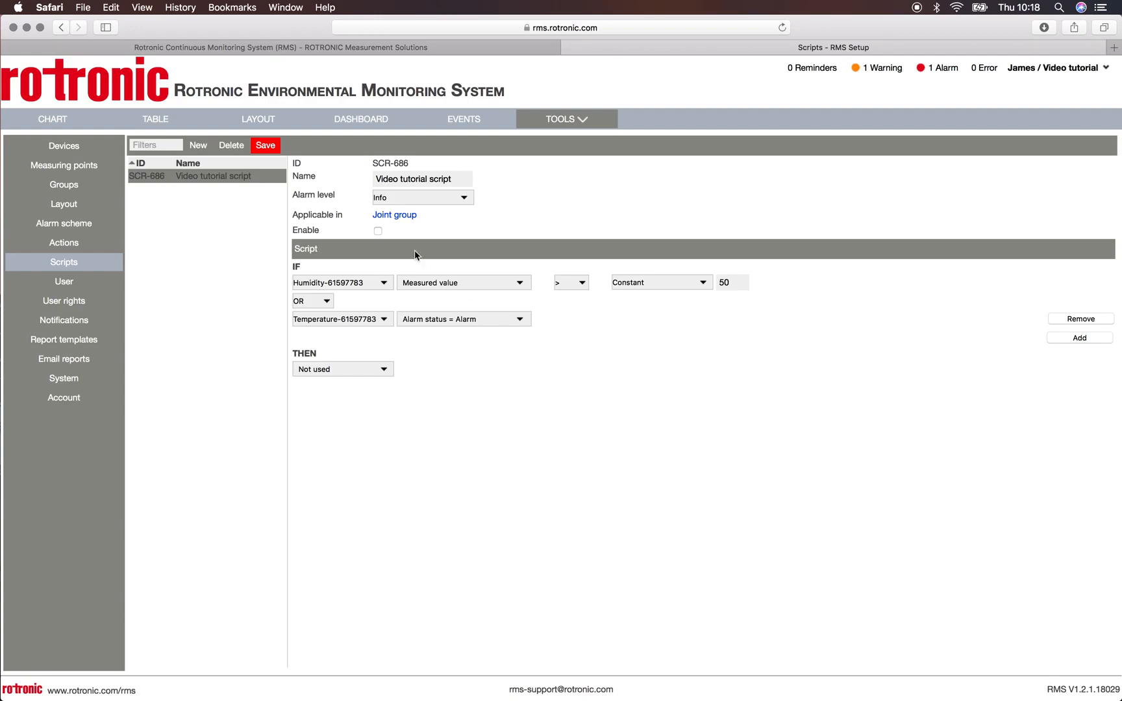
# Enable the video tutorial script and save it
pyautogui.click(267, 147)
pyautogui.click(377, 232)
pyautogui.click(272, 151)
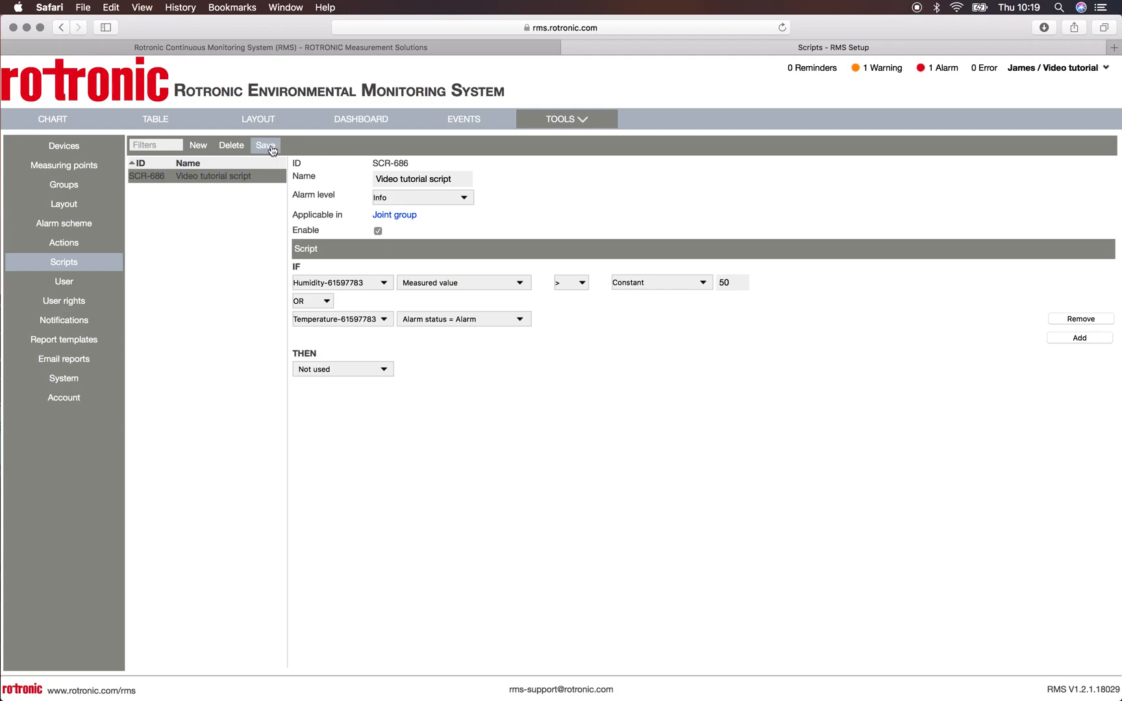